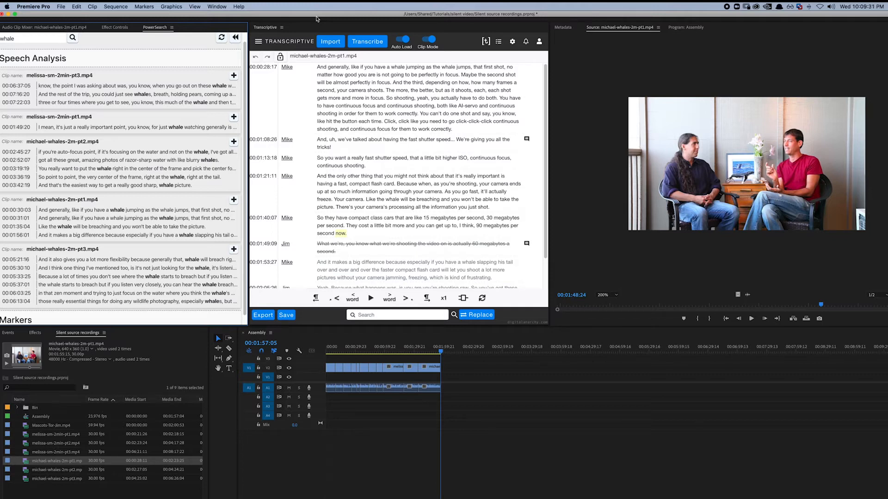
Step: Review the send, share and import options of the linked web item Whale Mike pt1
left_click(485, 46)
left_click(487, 42)
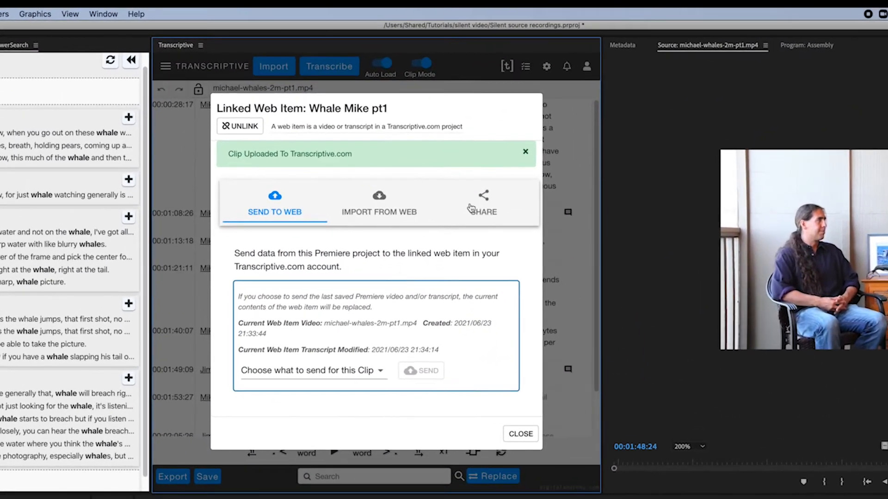
left_click(471, 208)
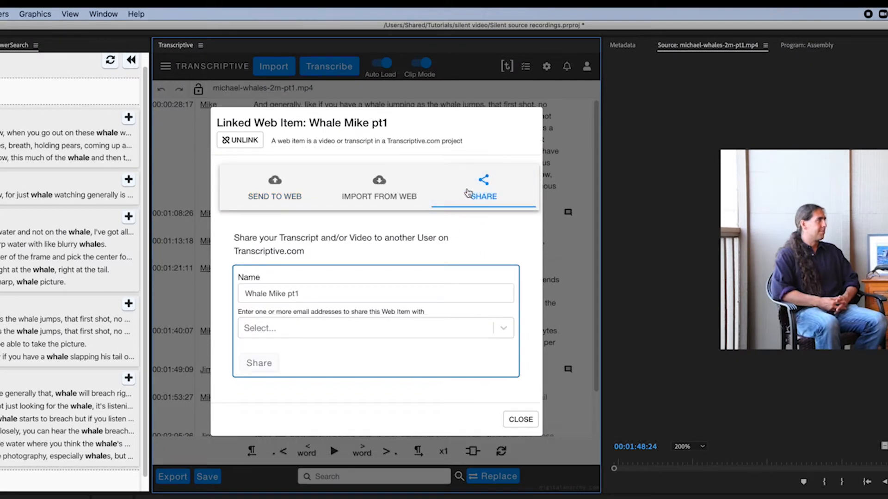
left_click(378, 189)
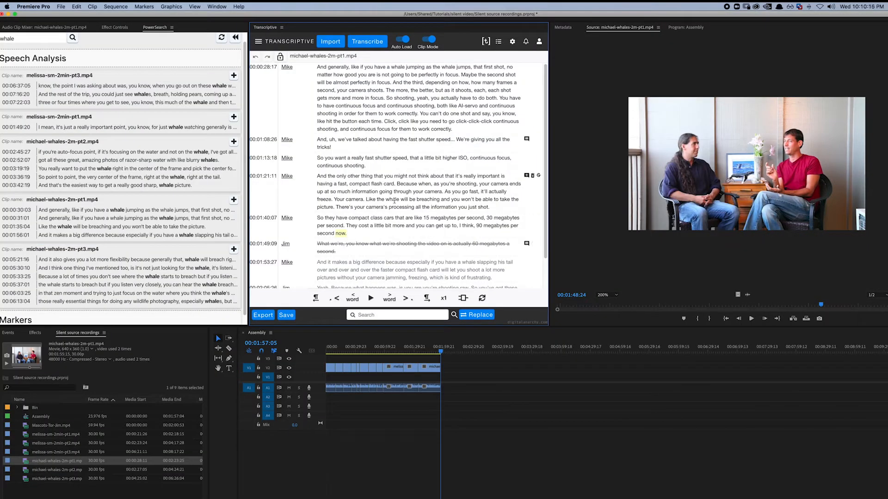
Step: Load the clip melissa-sm-2min-pt1.mp4 and create a new Transcriptive.com web item named melissa for it
double_click(57, 436)
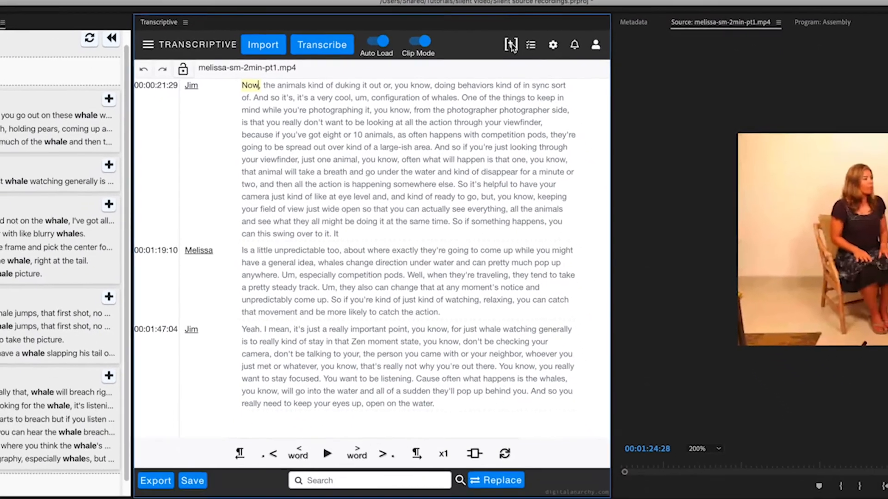
left_click(527, 67)
left_click(388, 242)
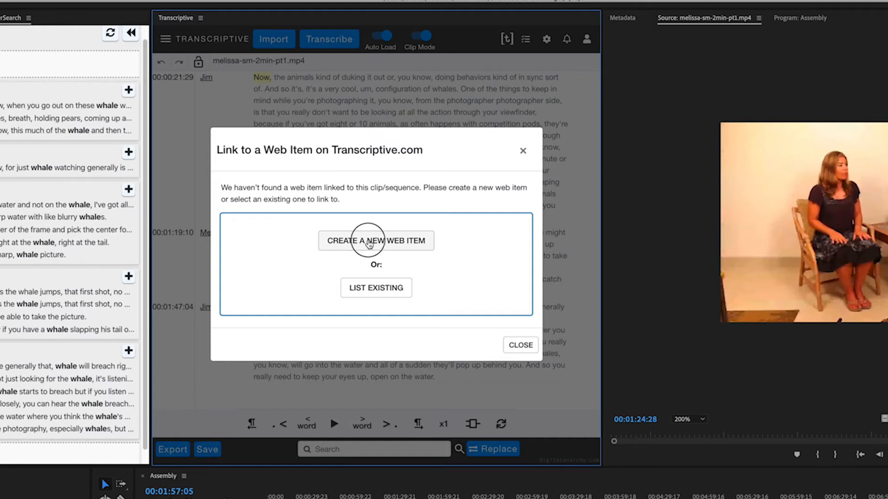
left_click(352, 211)
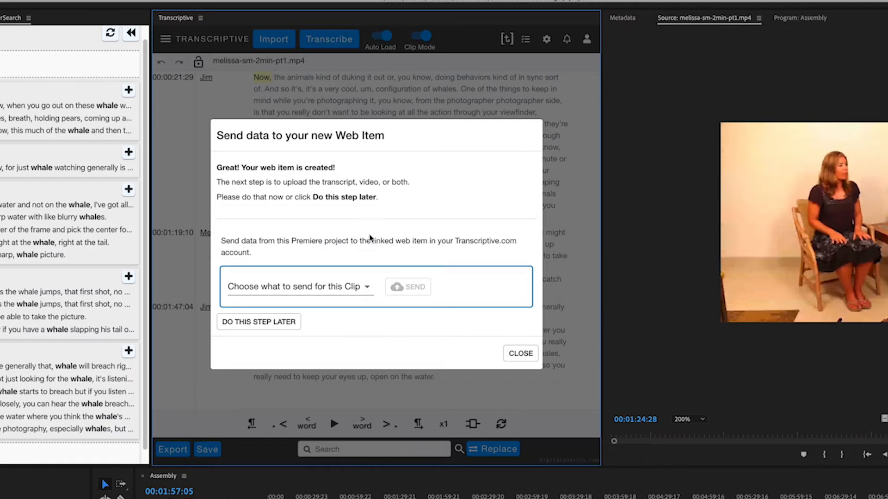
Step: Send both the video/audio and the transcript of the clip to the new web item
left_click(356, 287)
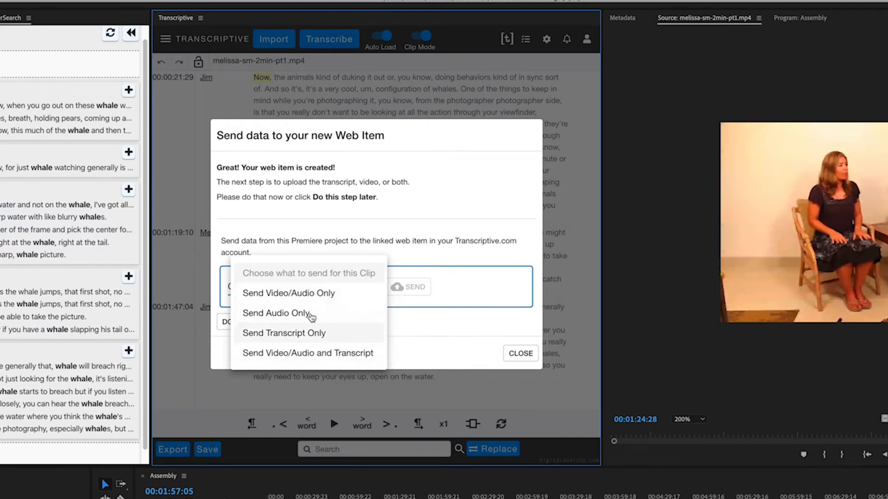
left_click(347, 345)
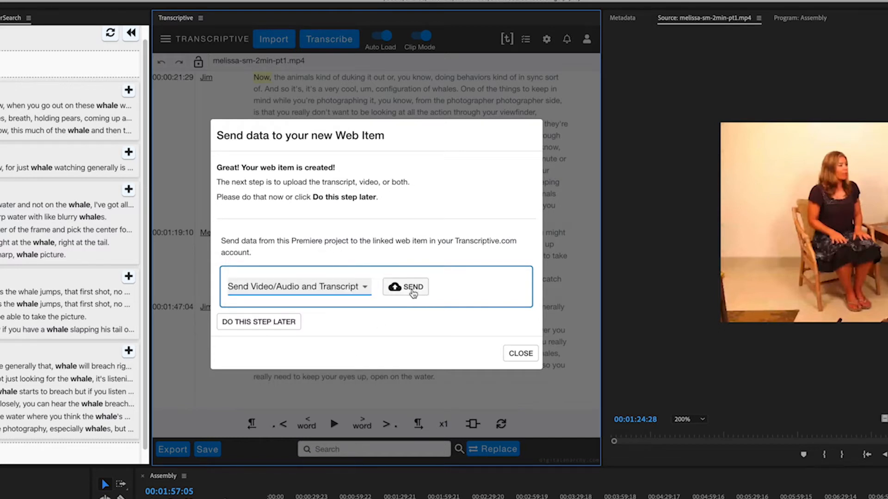
left_click(413, 287)
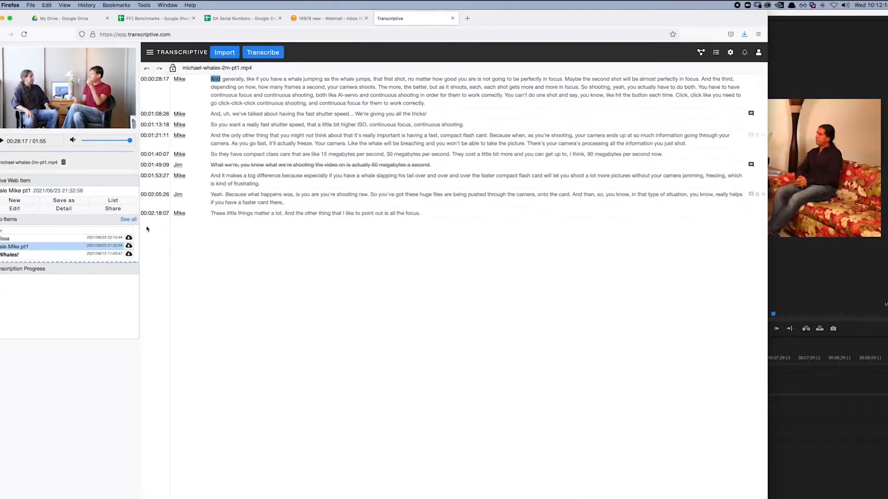
Step: Switch to the Transcriptive web app in Firefox and open the uploaded melissa web item
left_click(123, 241)
left_click(114, 226)
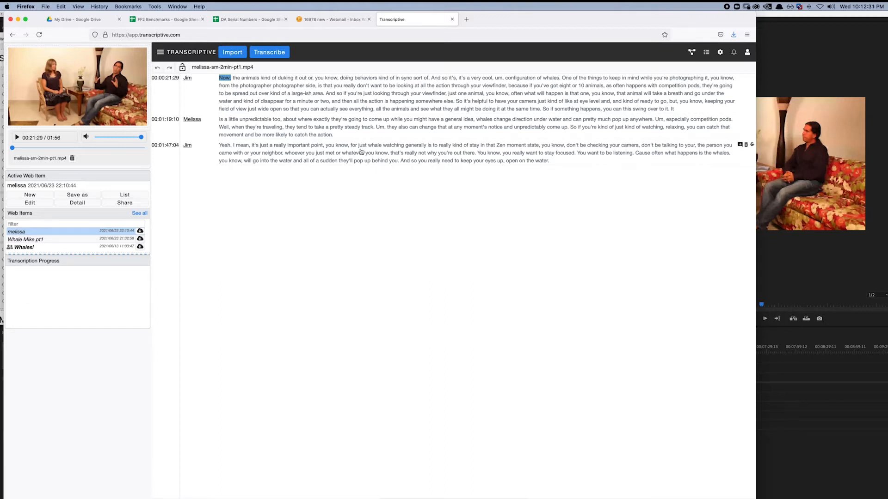
Step: Compare the sharing forms for the melissa web item in Premiere Pro and in the Firefox web app
key("super+Tab")
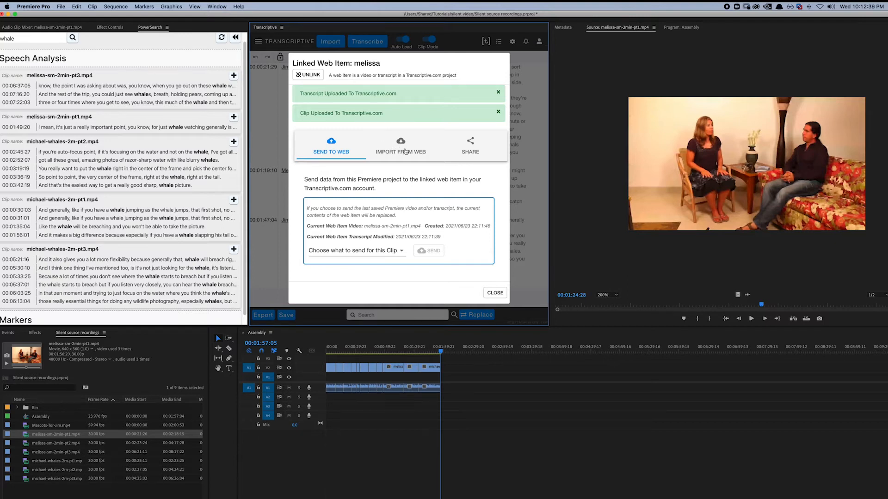
left_click(472, 147)
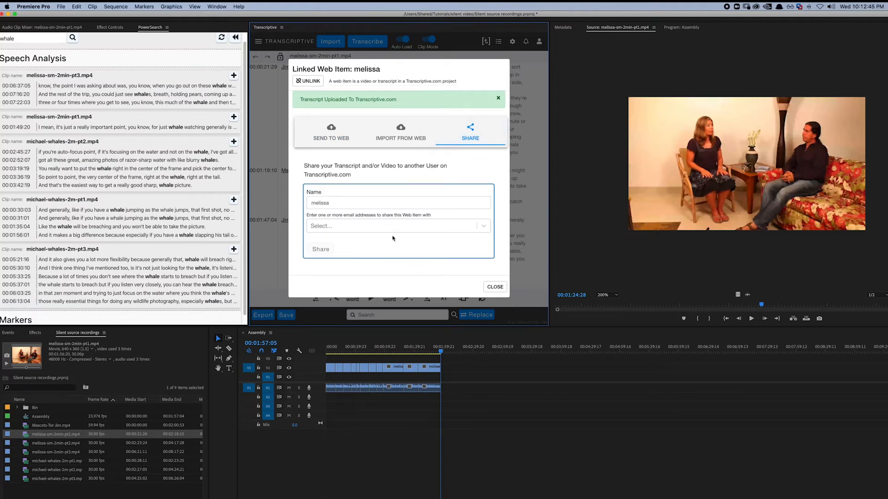
key("super+Tab")
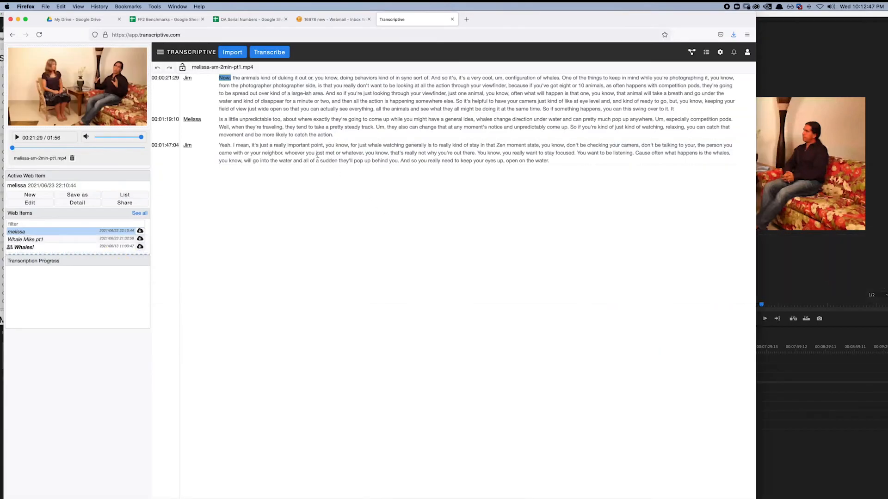
left_click(129, 204)
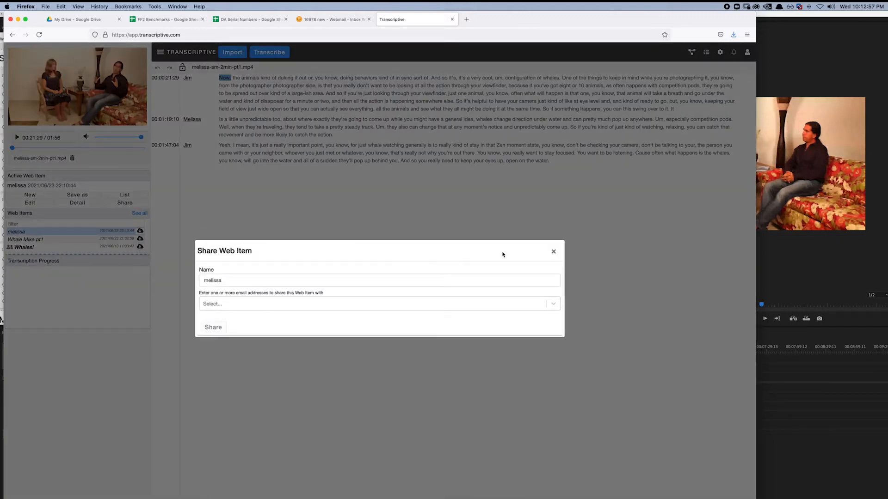
left_click(554, 251)
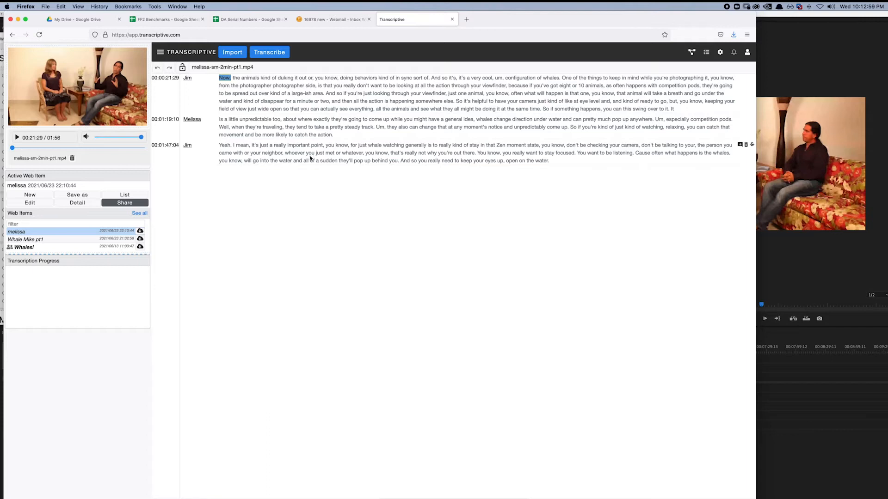
Step: Back in Premiere Pro, find the contact with "test2" and share the melissa web item with the second match
key("super+Tab")
left_click(342, 227)
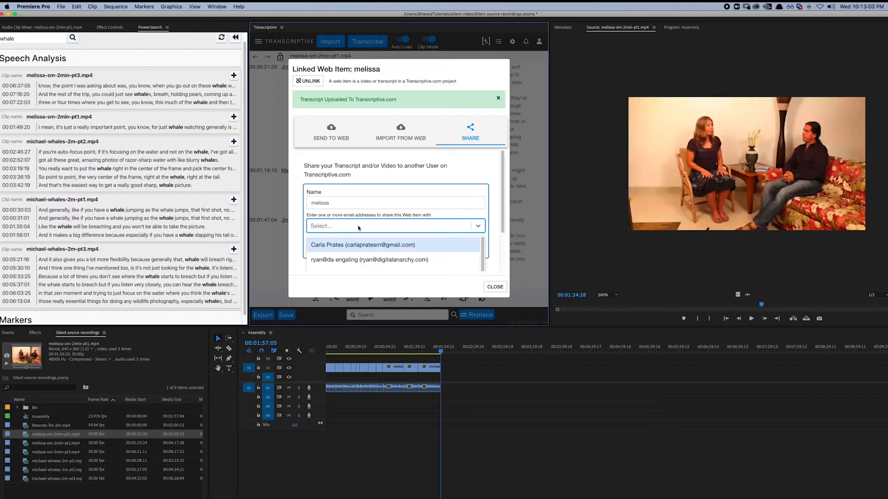
type("test2")
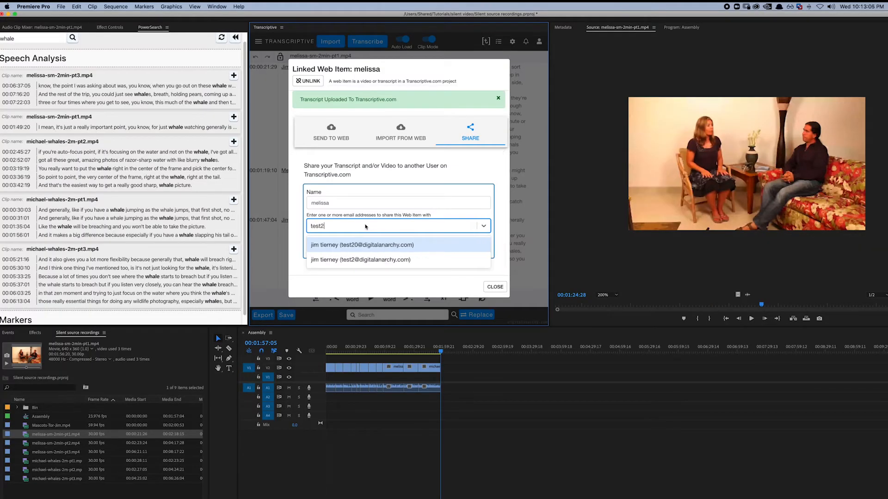
left_click(371, 259)
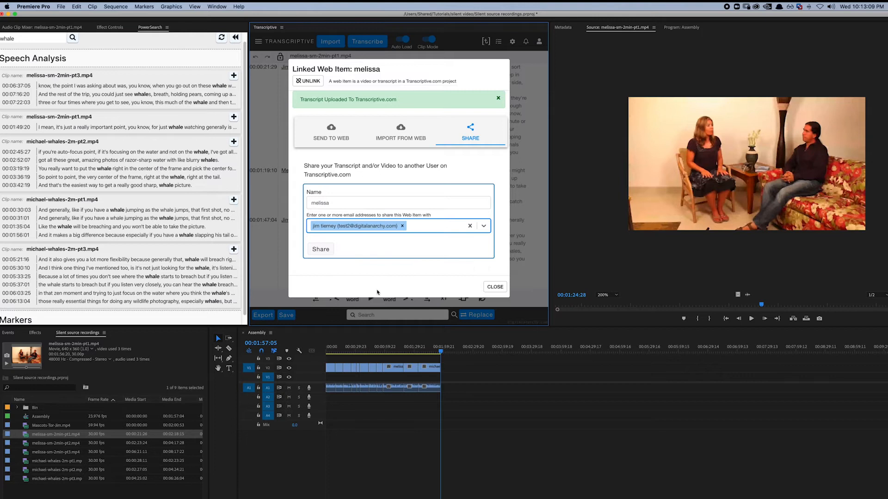
left_click(323, 251)
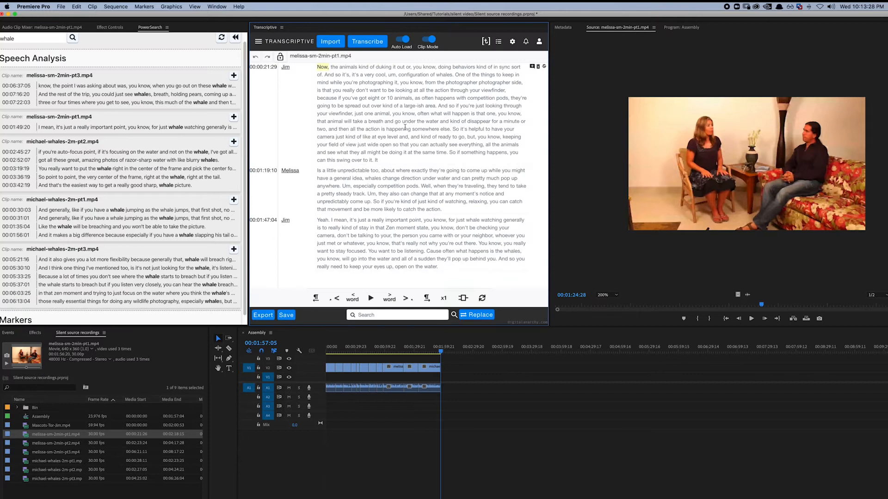
Step: Switch to the recipient's Transcriptive account in Safari and accept the invitation to clone the melissa web item
key("super+Tab")
key("super+Tab")
key("super+Tab")
key("super+Tab")
key("super+Tab")
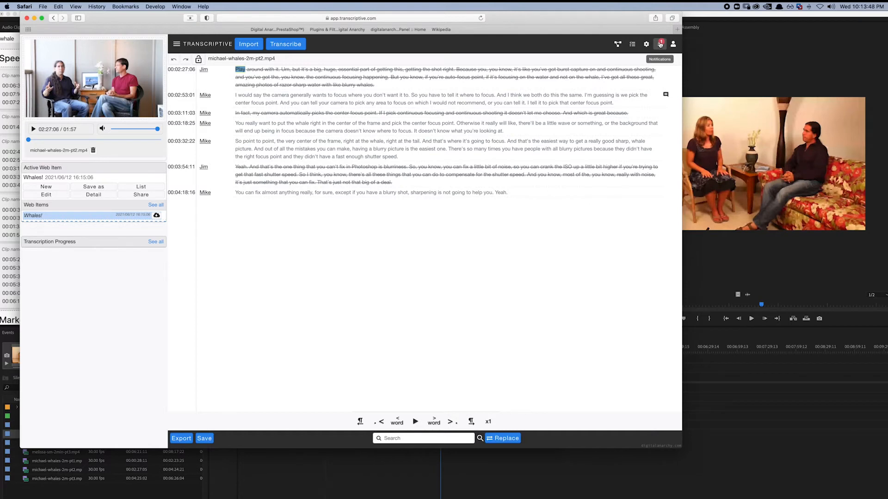
left_click(659, 45)
left_click(641, 76)
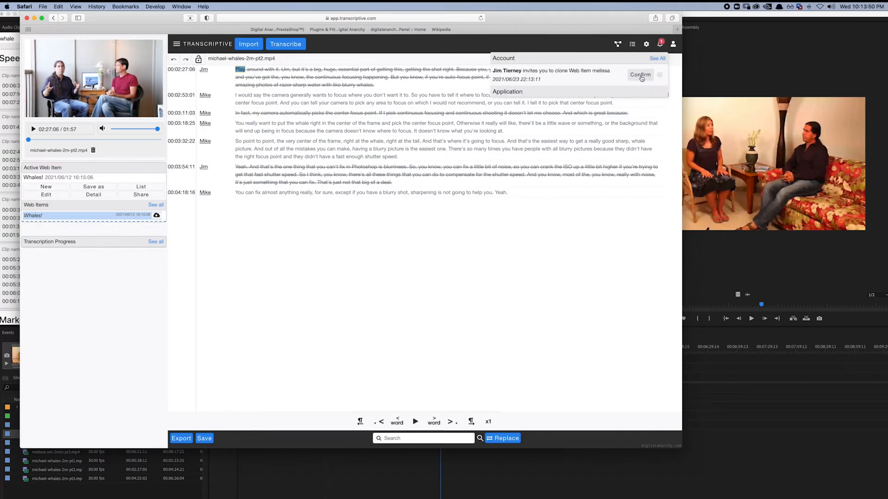
left_click(642, 78)
left_click(641, 77)
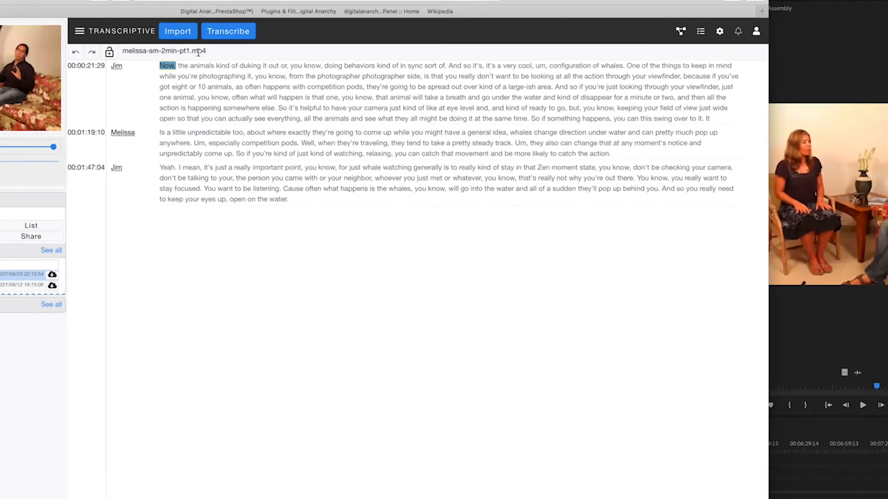
Step: Change "10" to "ten" in the first transcript section and strike through the section at 00:01:19:10
key("Tab")
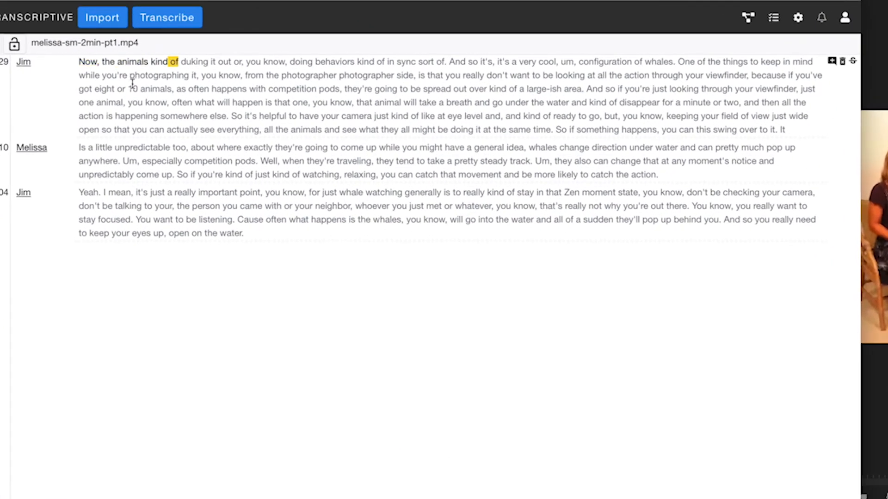
key("Tab")
left_click(133, 88)
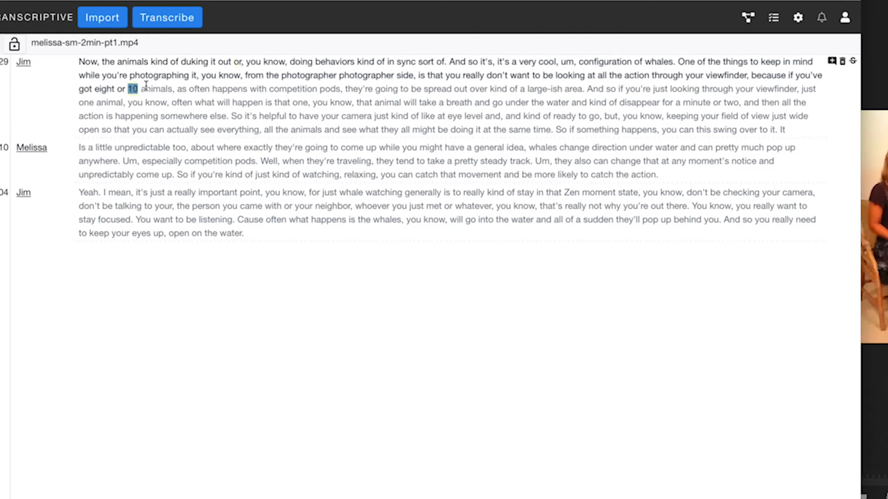
type("ten")
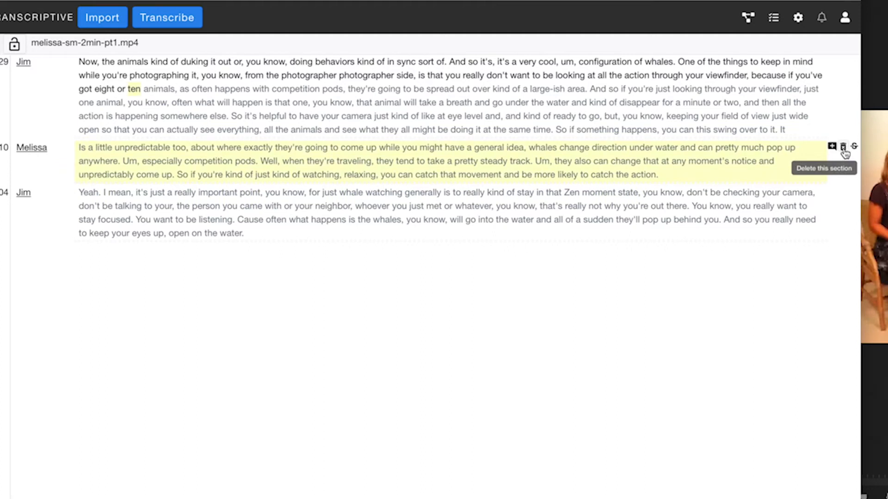
left_click(854, 146)
Step: Split the last section before "You know, you really want to stay focused" and delete the new section
left_click_drag(693, 205, 701, 205)
left_click(702, 206)
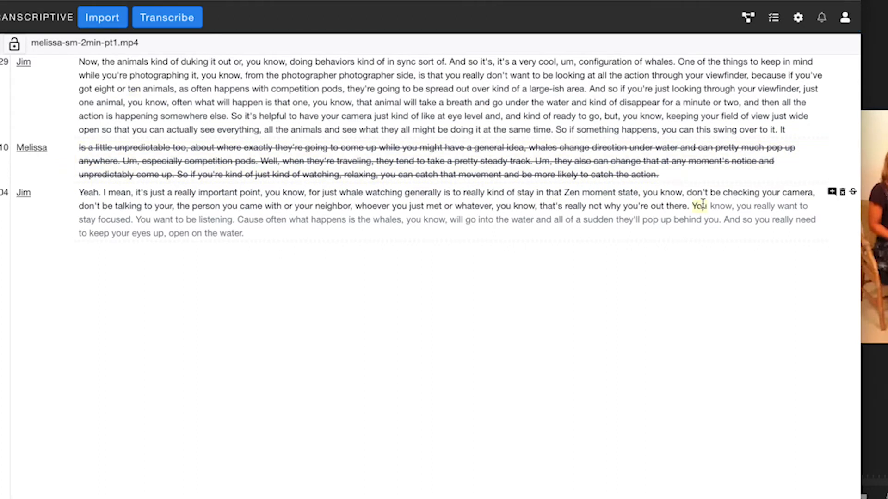
key("Return")
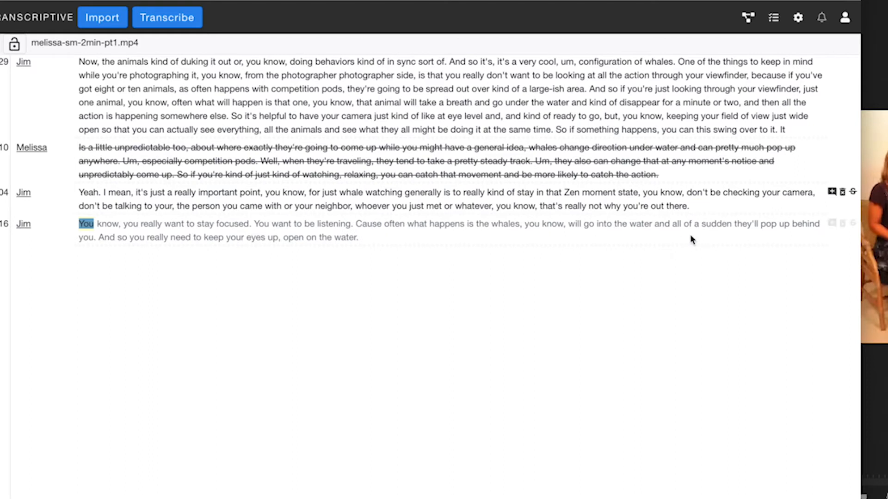
left_click(844, 225)
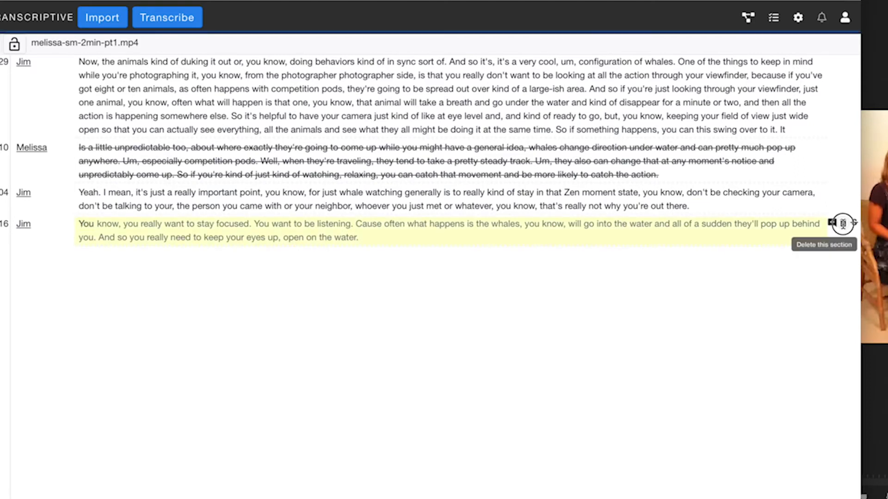
Step: Add the comment "lets get rid of this" to the struck-through section
left_click(832, 147)
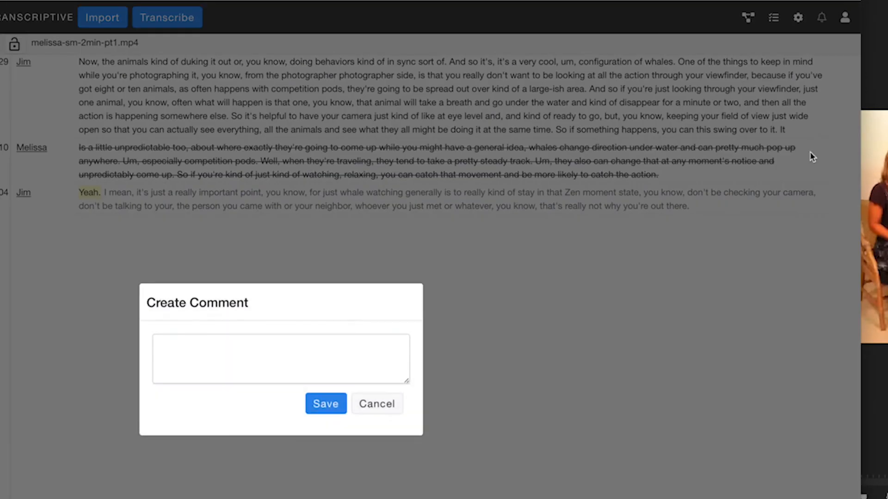
left_click(223, 345)
type("lets get rid of this")
left_click(325, 407)
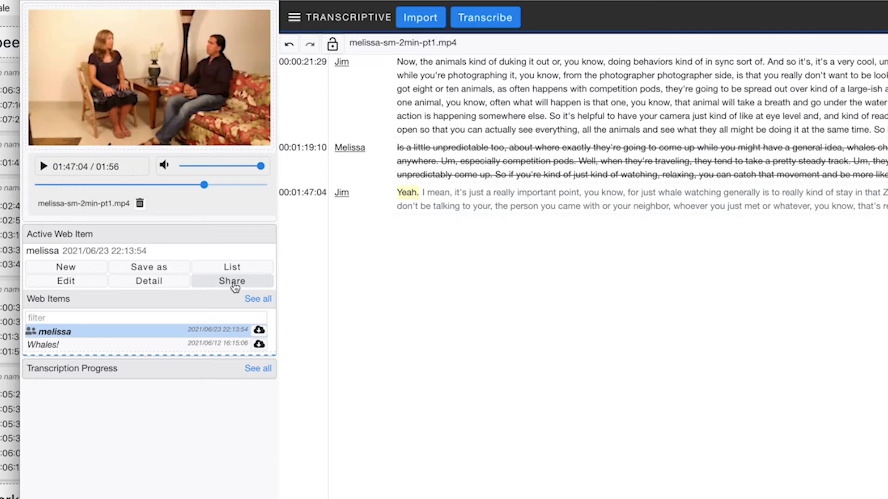
Step: Share the edited melissa web item back with the suggested contact and close the sharing form
left_click(236, 283)
left_click(422, 384)
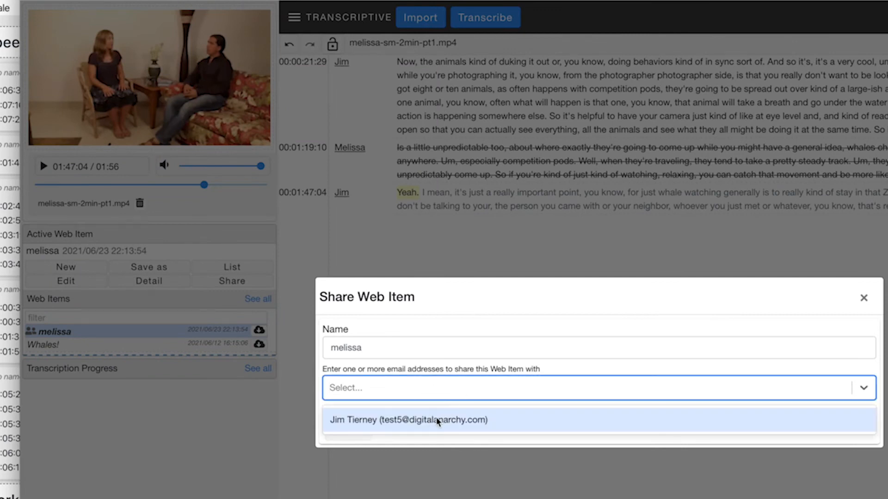
left_click(437, 421)
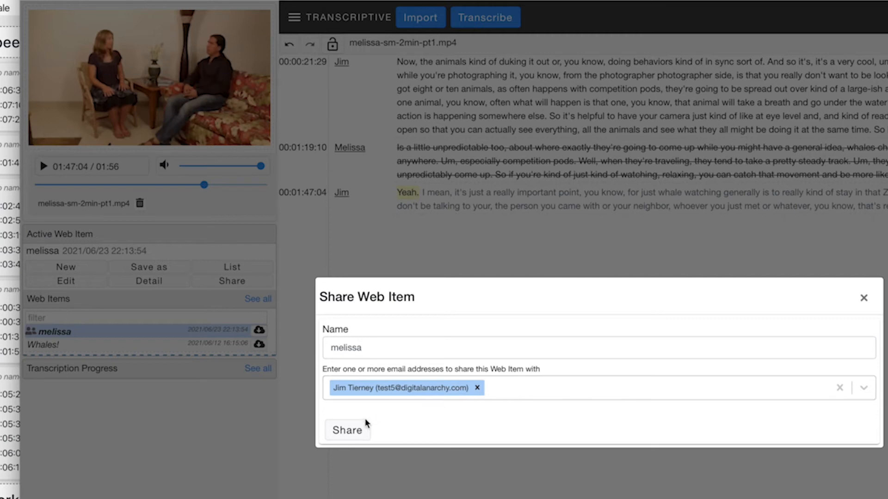
left_click(349, 432)
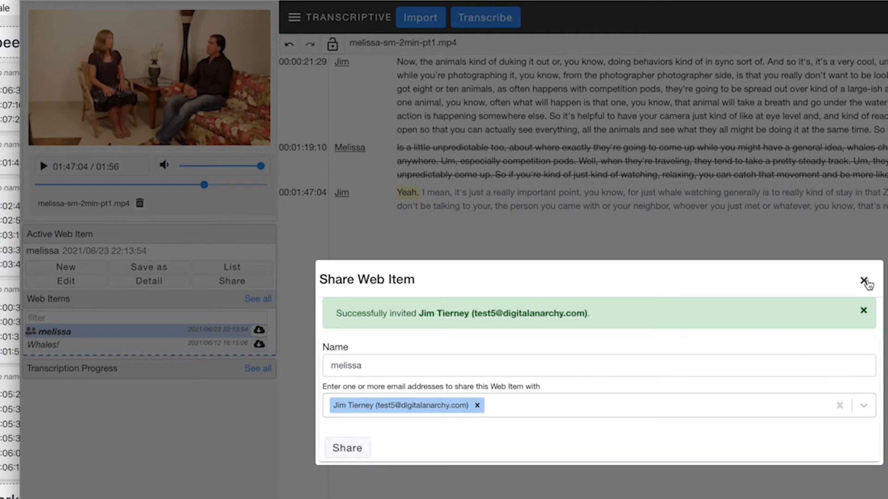
left_click(864, 282)
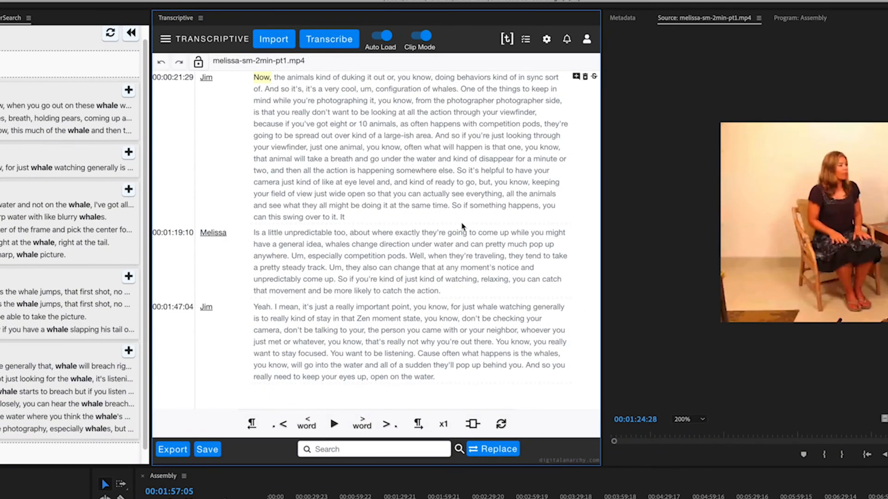
Step: In Premiere Pro, accept the notification inviting the account to clone the melissa web item and dismiss the notifications
left_click(566, 38)
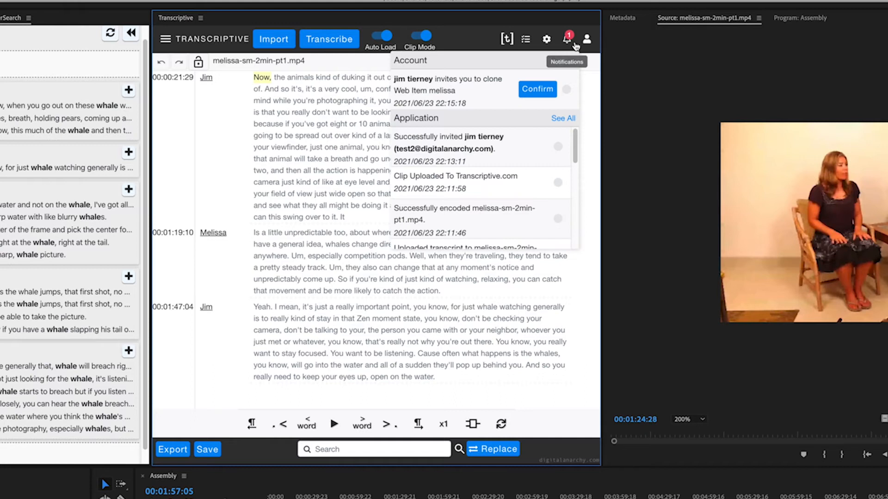
left_click(545, 89)
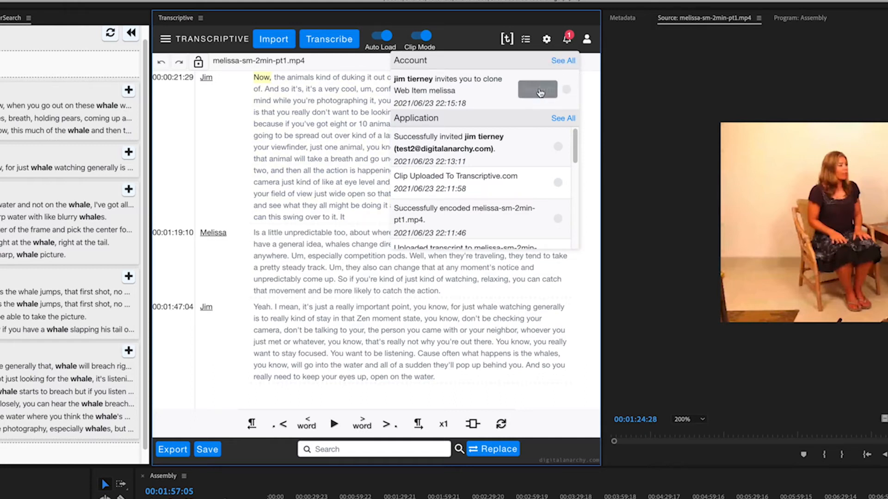
left_click(494, 44)
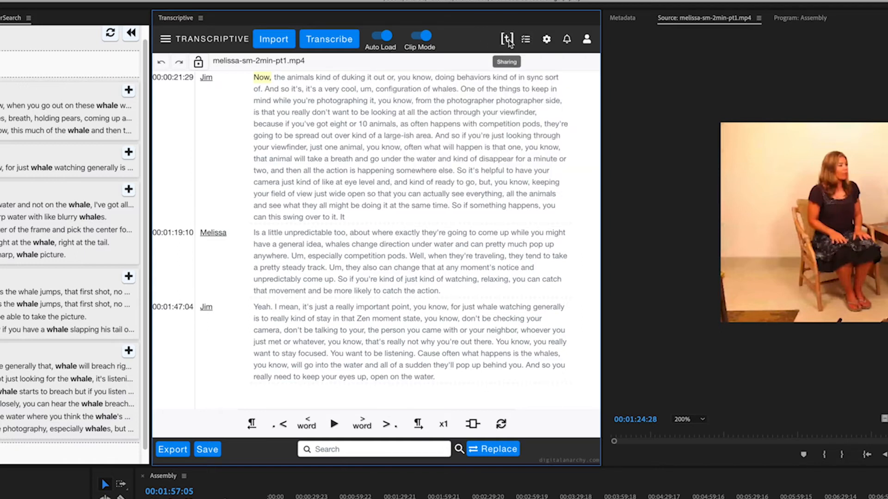
Step: Import the melissa transcript dated 2021/06/23 22:15:53 from the linked web item and view the struck-through section's comment
left_click(506, 39)
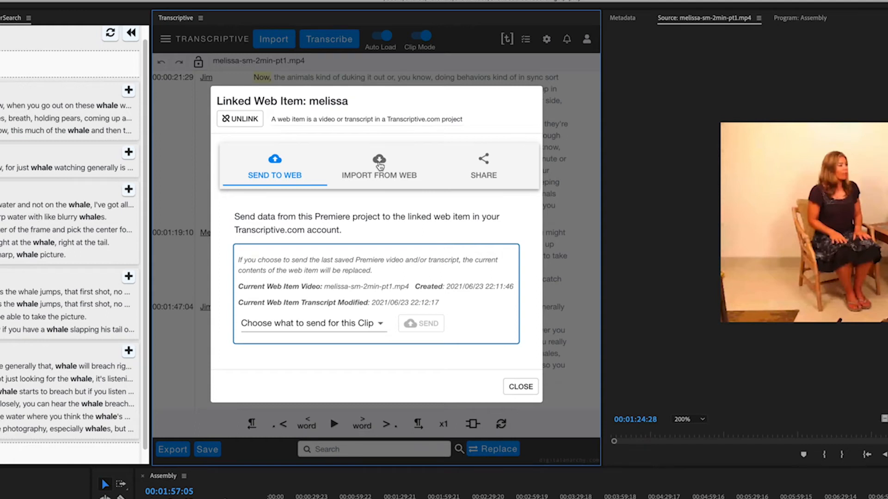
left_click(382, 163)
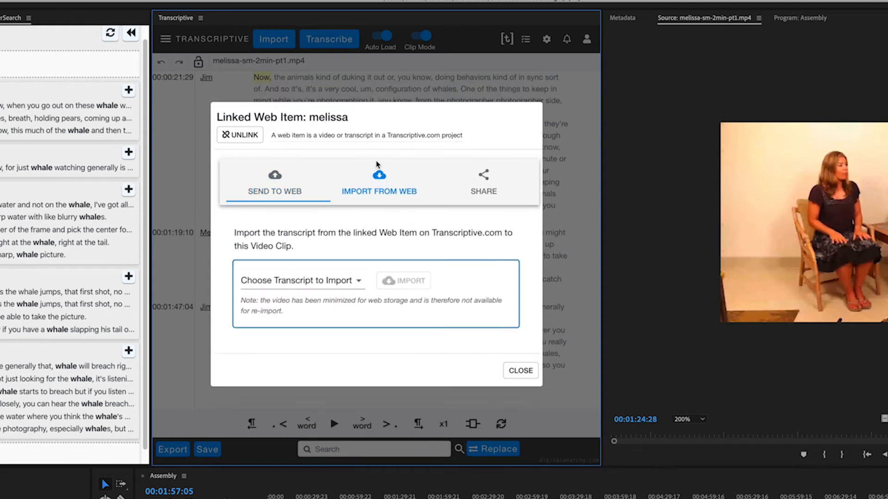
left_click(359, 281)
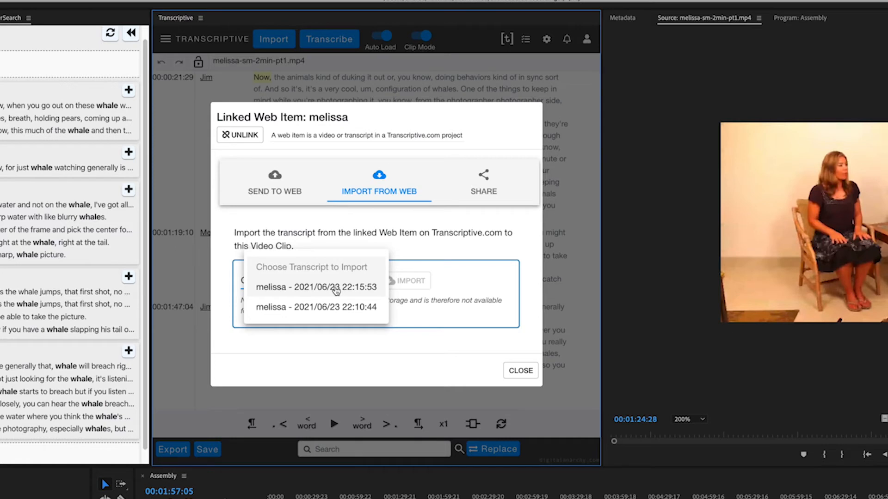
left_click(337, 289)
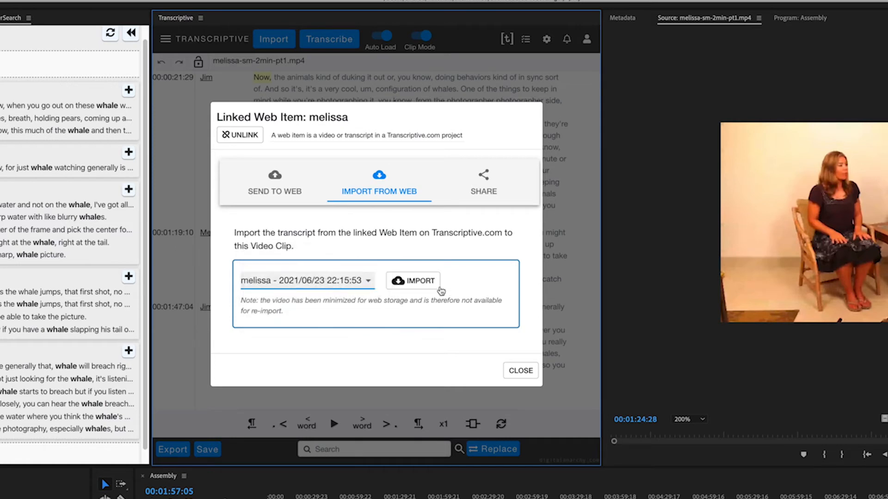
left_click(419, 282)
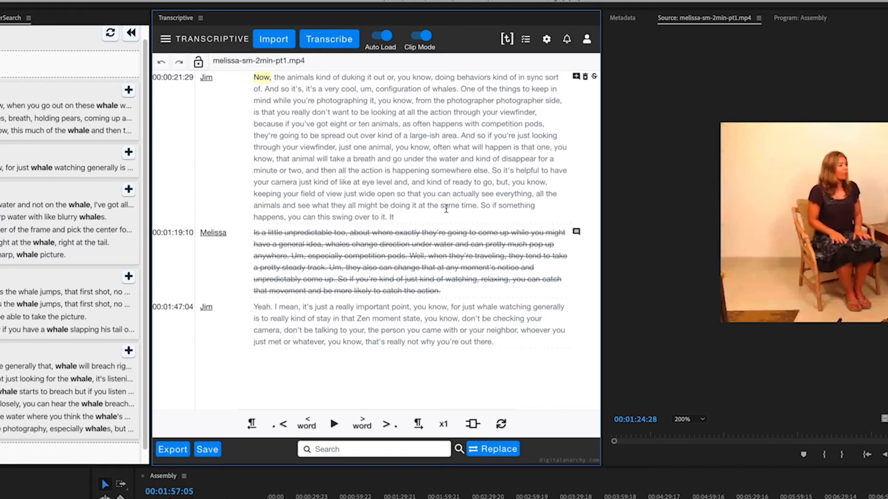
left_click(577, 233)
left_click(458, 283)
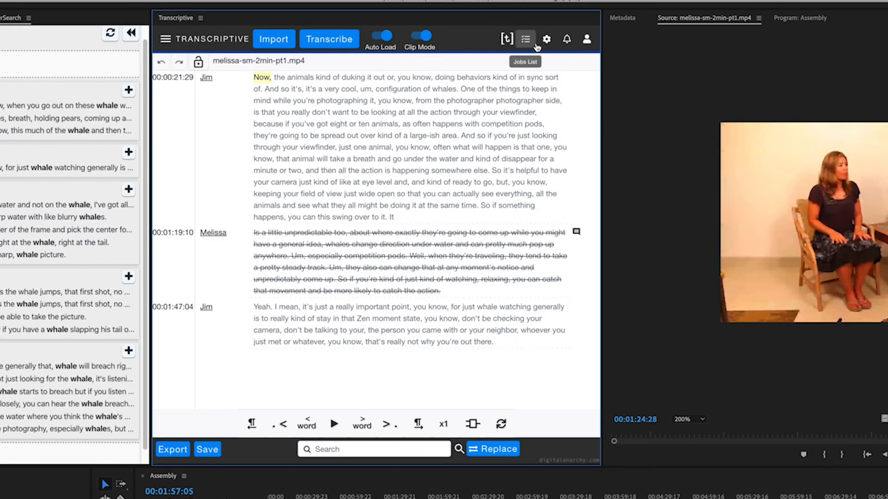
Step: Share the linked melissa web item with the collaborator from the saved contacts
left_click(507, 39)
left_click(484, 159)
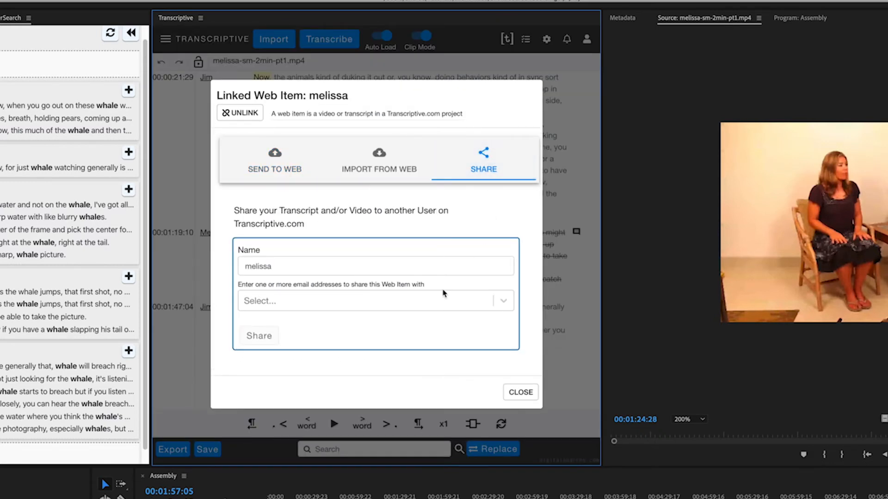
left_click(313, 302)
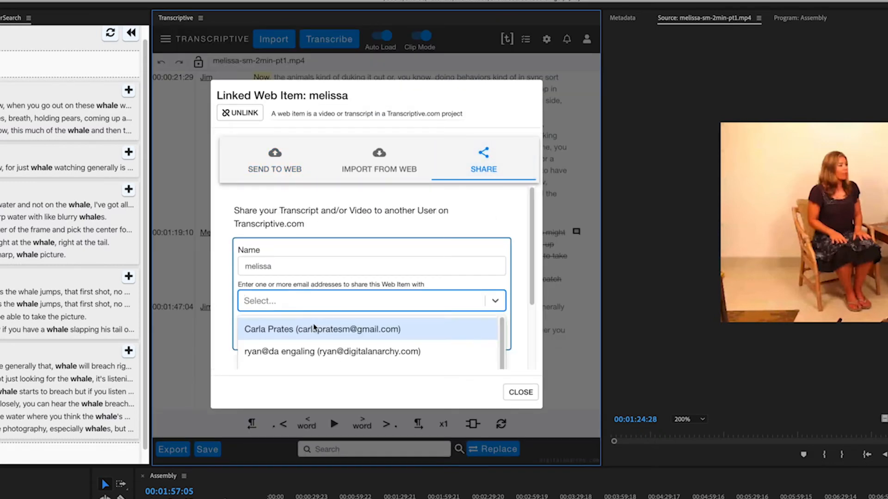
left_click(327, 319)
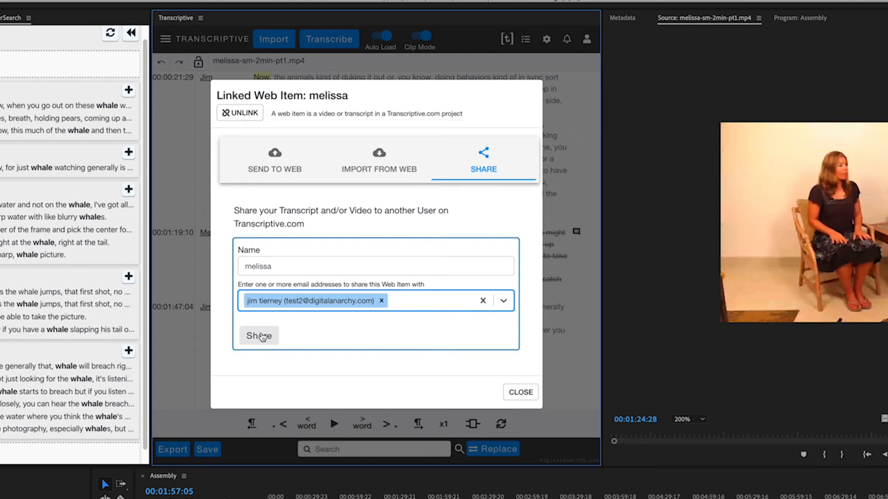
left_click(260, 336)
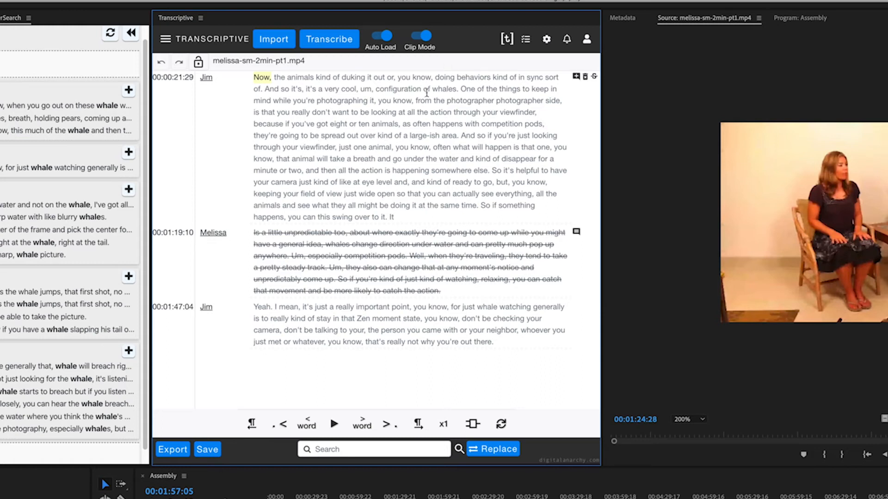
Step: Create a new linked web item named "melissa 2" for the clip melissa-sm-2min-pt2.mp4
left_click(507, 39)
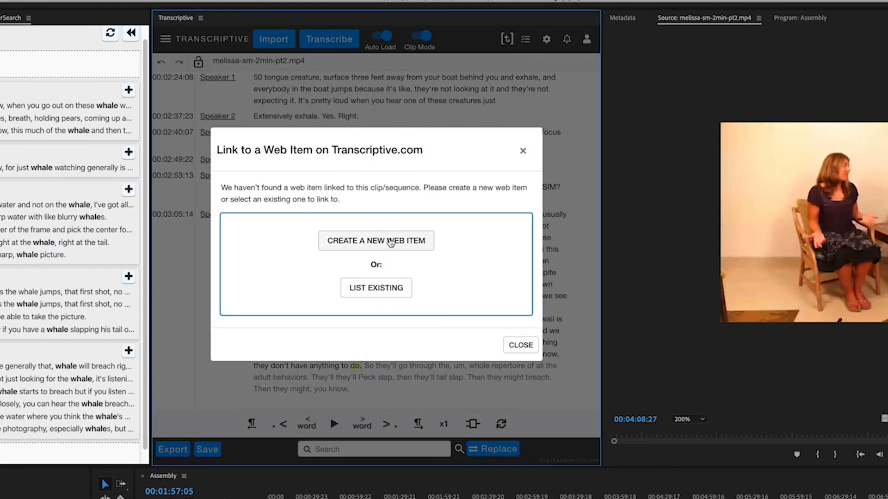
left_click(406, 241)
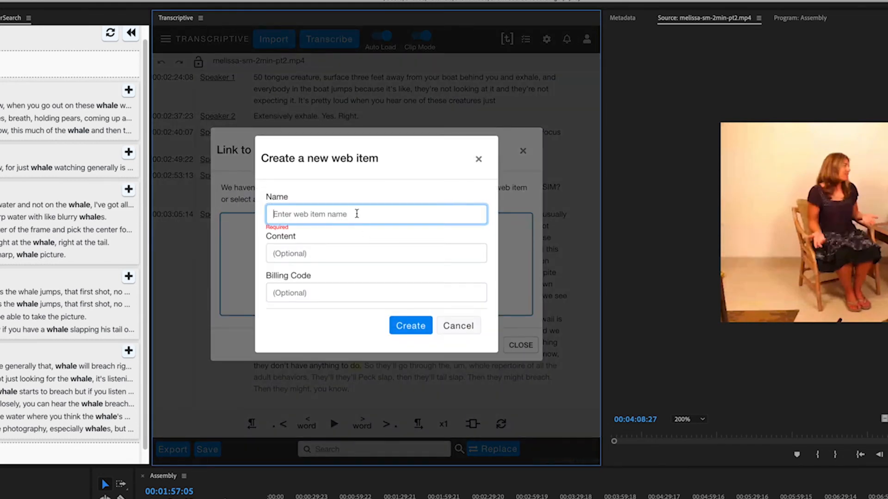
type("melissa 2")
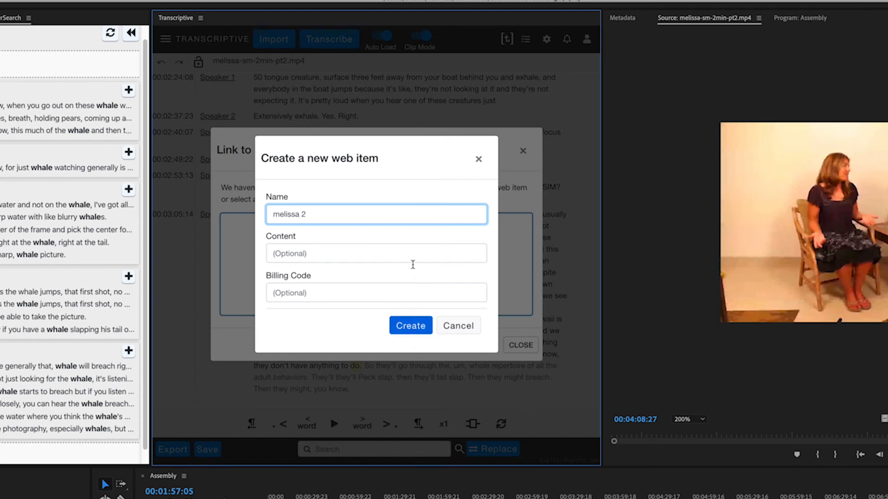
left_click(411, 326)
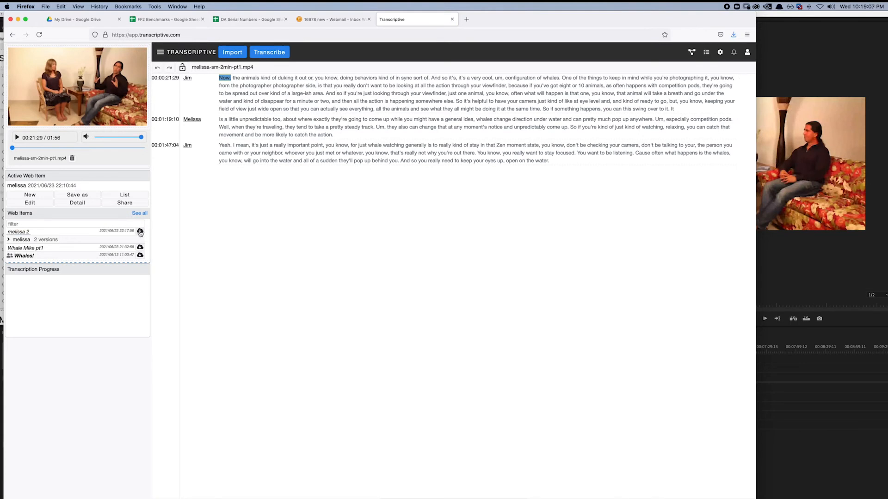
Step: In Transcriptive.com in Firefox, load melissa 2 and strike through the sections at 00:02:37:23, 00:02:40:07 and 00:02:49:22
left_click(140, 231)
left_click(131, 220)
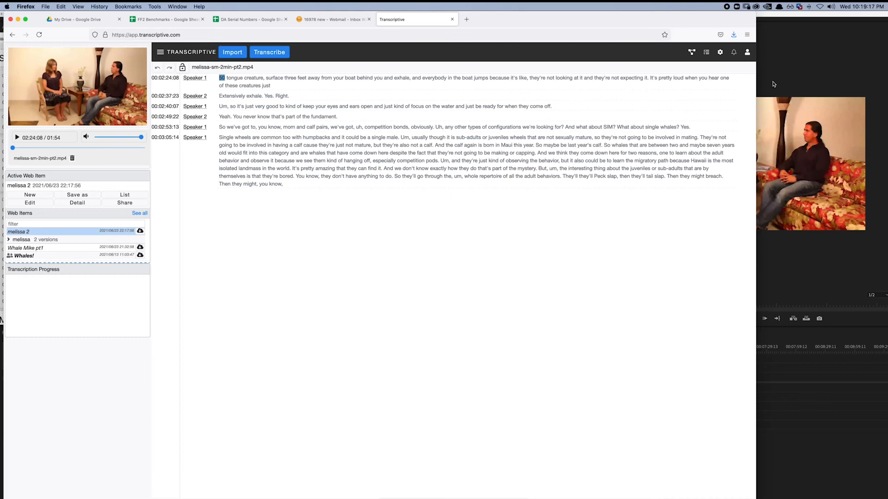
left_click(752, 96)
left_click(753, 106)
left_click(753, 116)
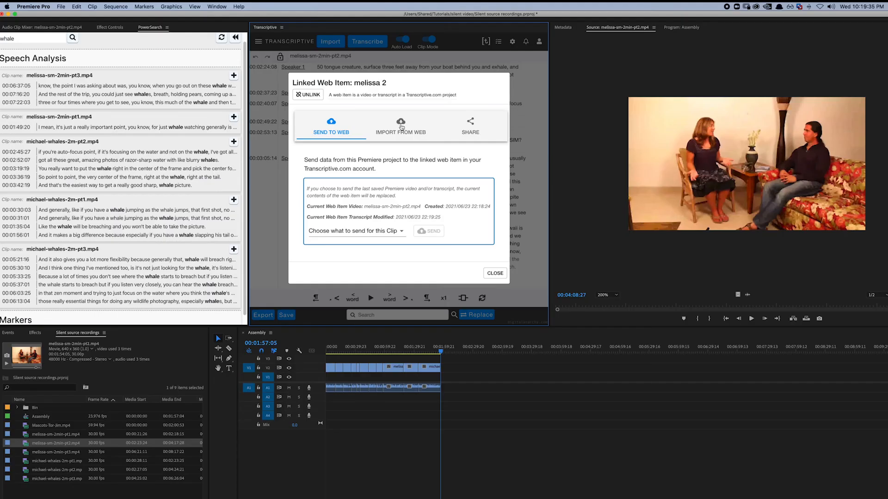
Step: Back in Premiere Pro, import the melissa 2 transcript dated 2021/06/23 22:17:56 from the linked web item
left_click(408, 126)
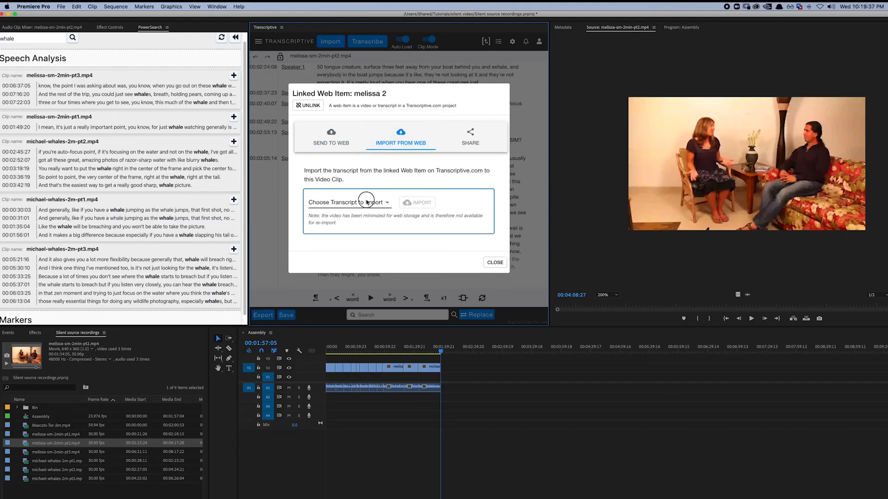
left_click(367, 202)
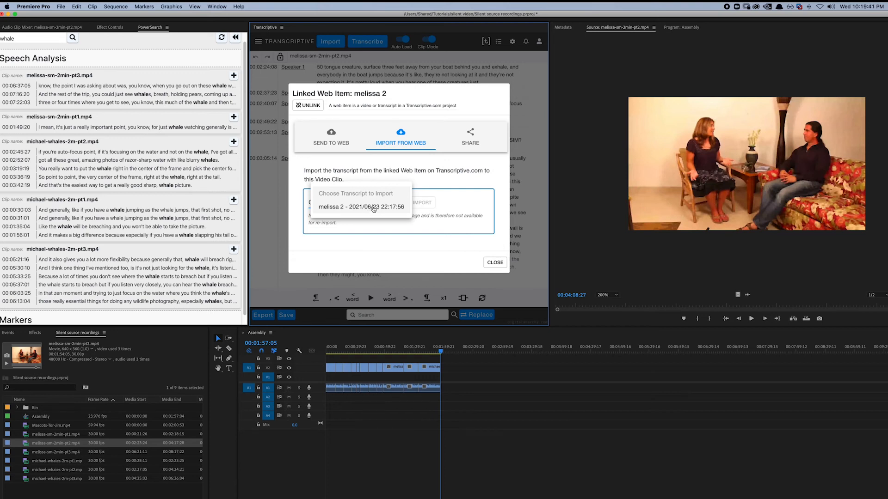
left_click(372, 209)
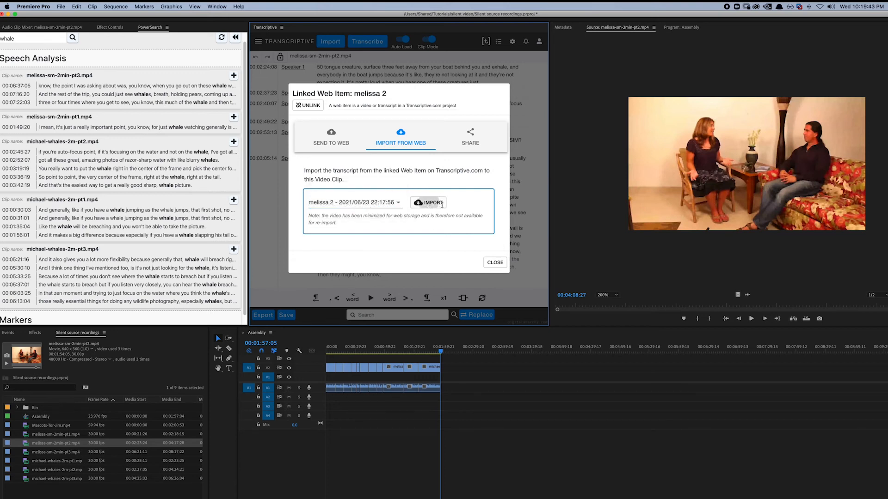
left_click(426, 202)
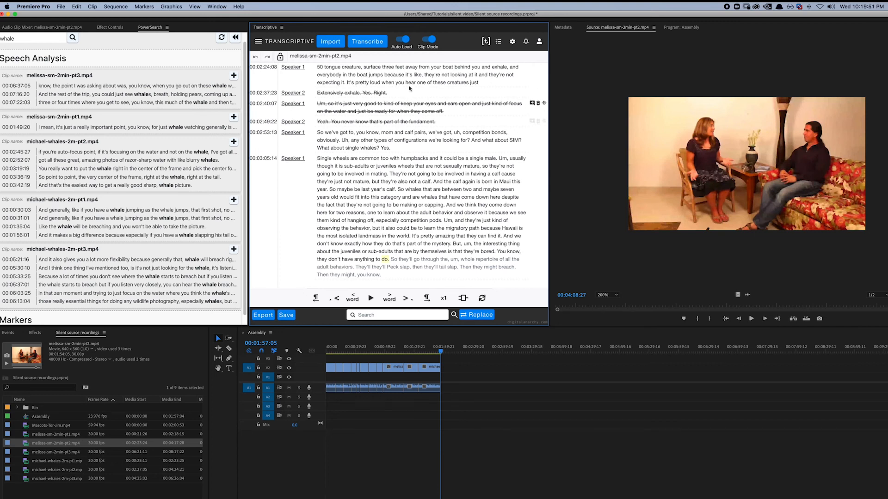
Step: View the sharing form for the linked melissa 2 web item and close it without sharing
left_click(486, 41)
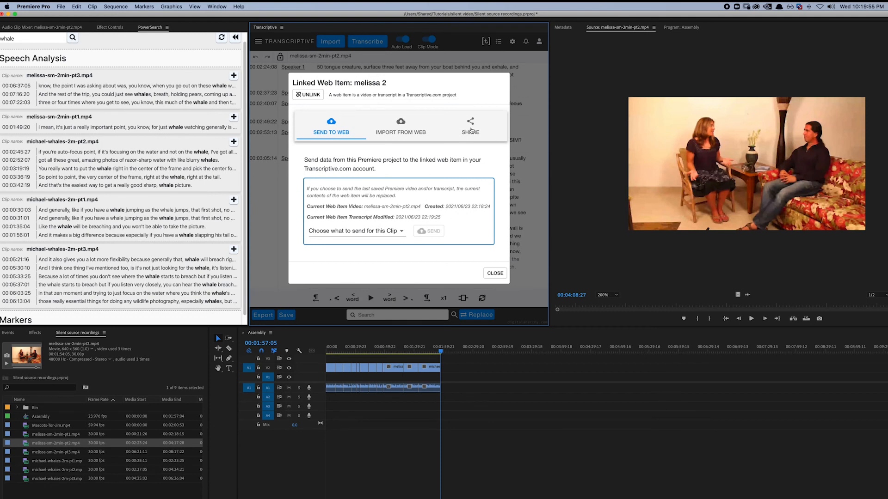
left_click(471, 131)
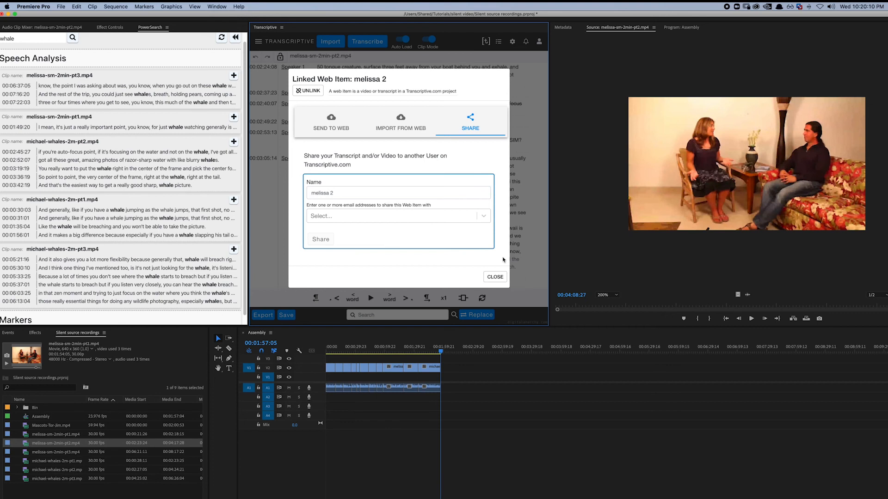
left_click(495, 277)
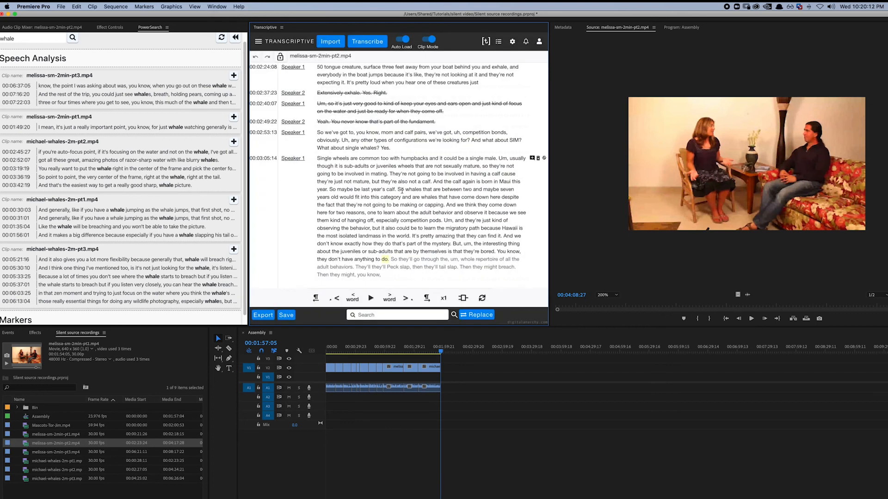